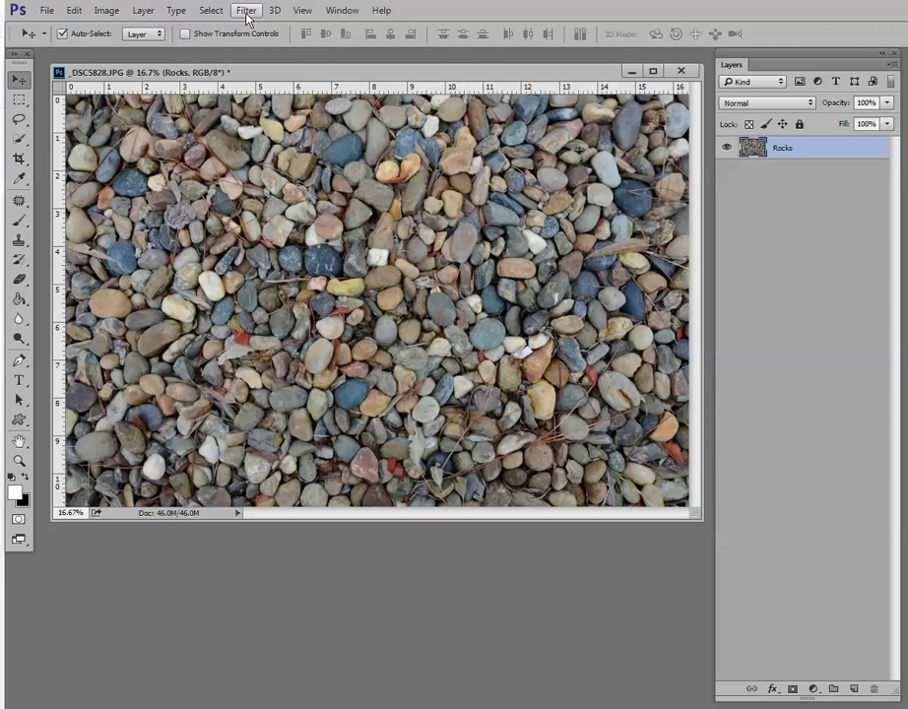
click(246, 13)
mouse_move(290, 270)
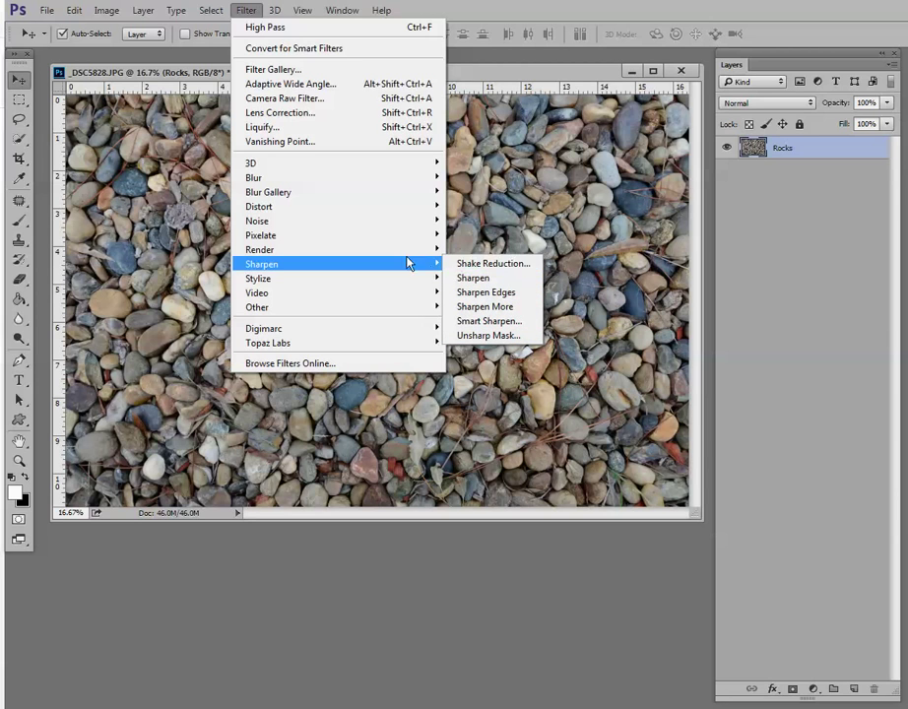
click(278, 267)
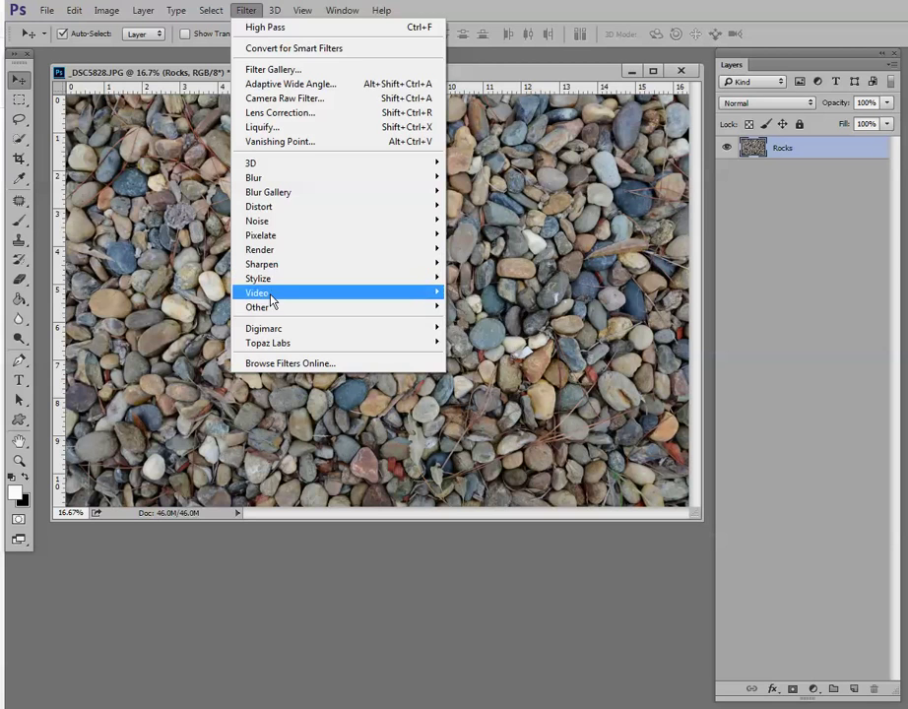
mouse_move(269, 309)
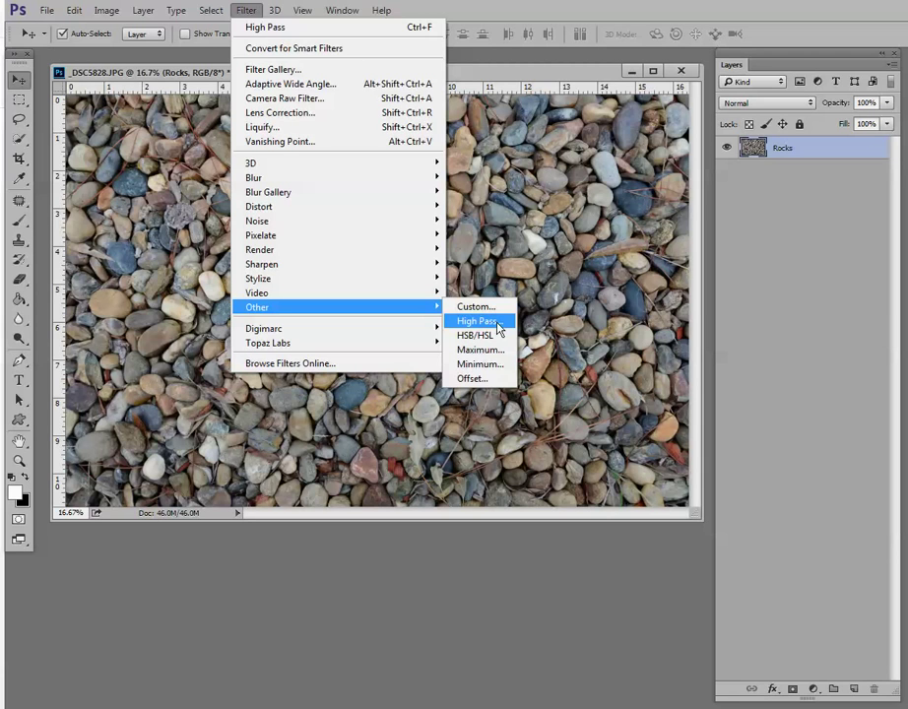
click(539, 572)
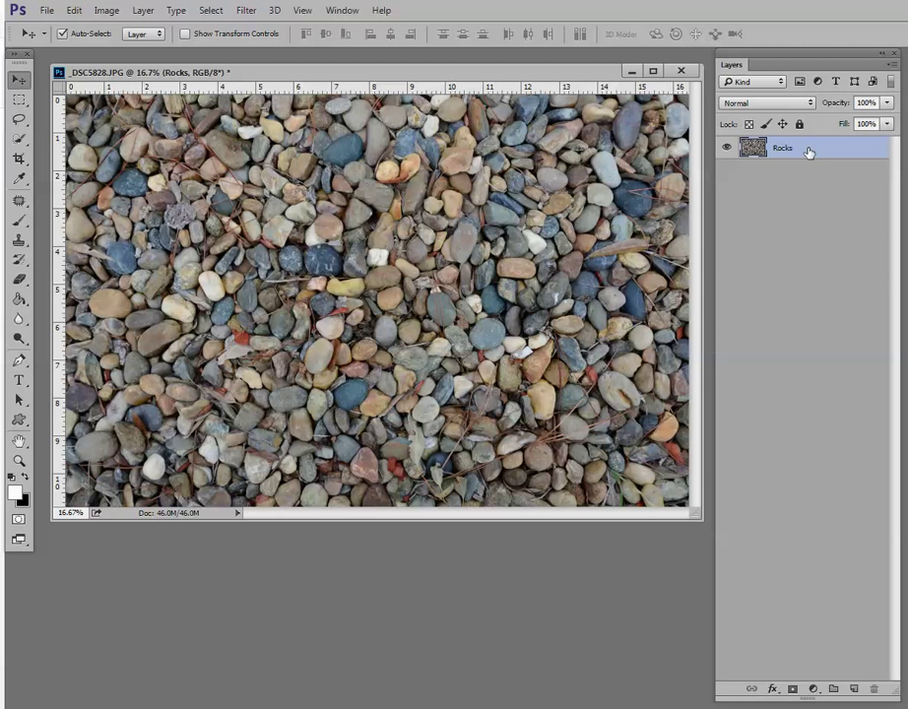
Step: Duplicate the Rocks layer and open the High Pass filter on the copy, moving its dialog clear of the image
key(ctrl+j)
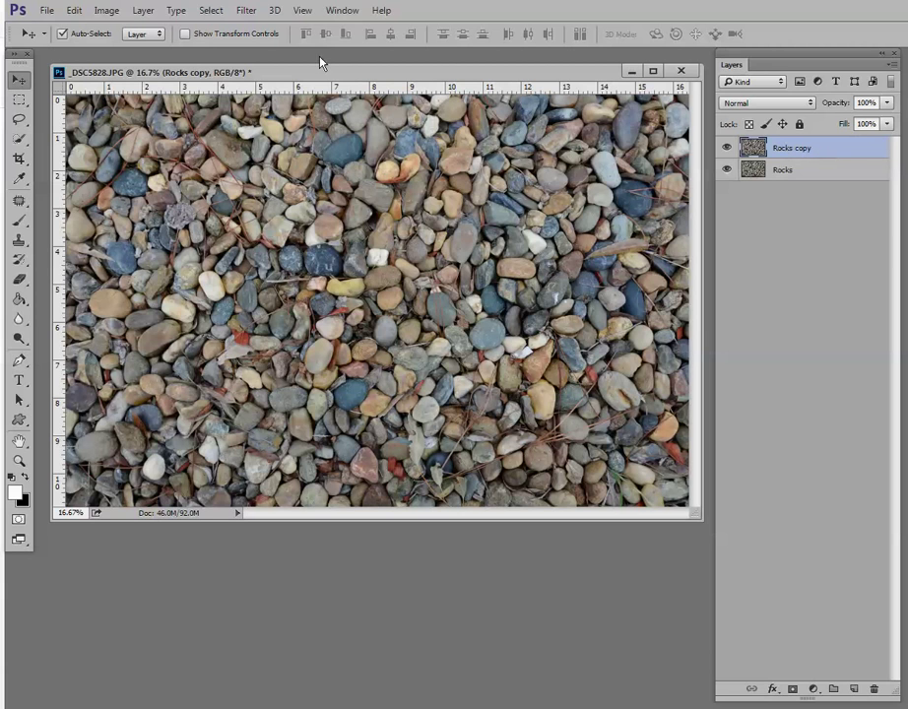
click(247, 13)
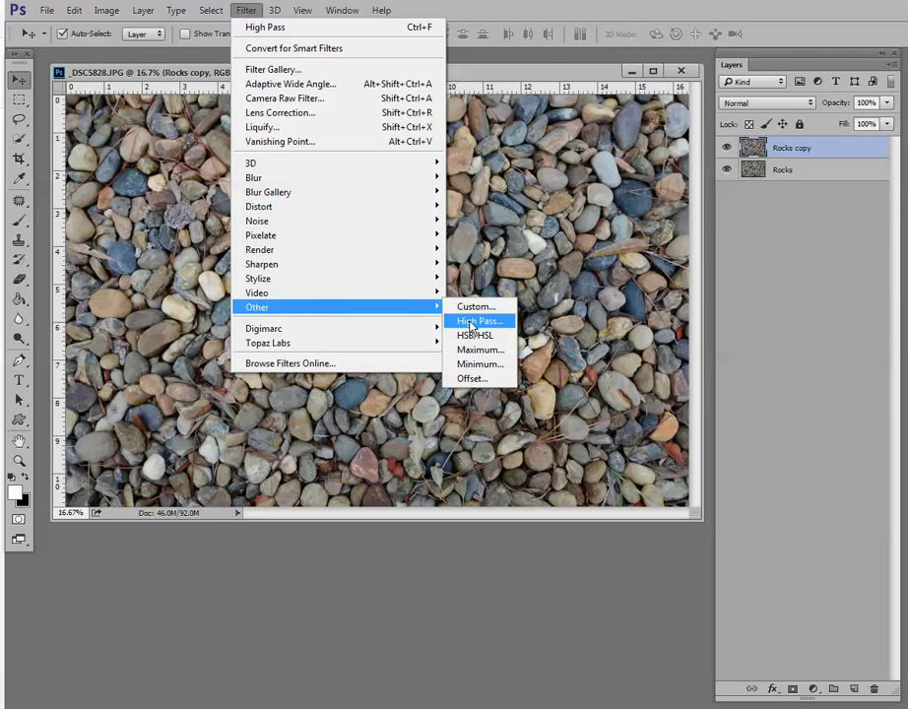
click(479, 322)
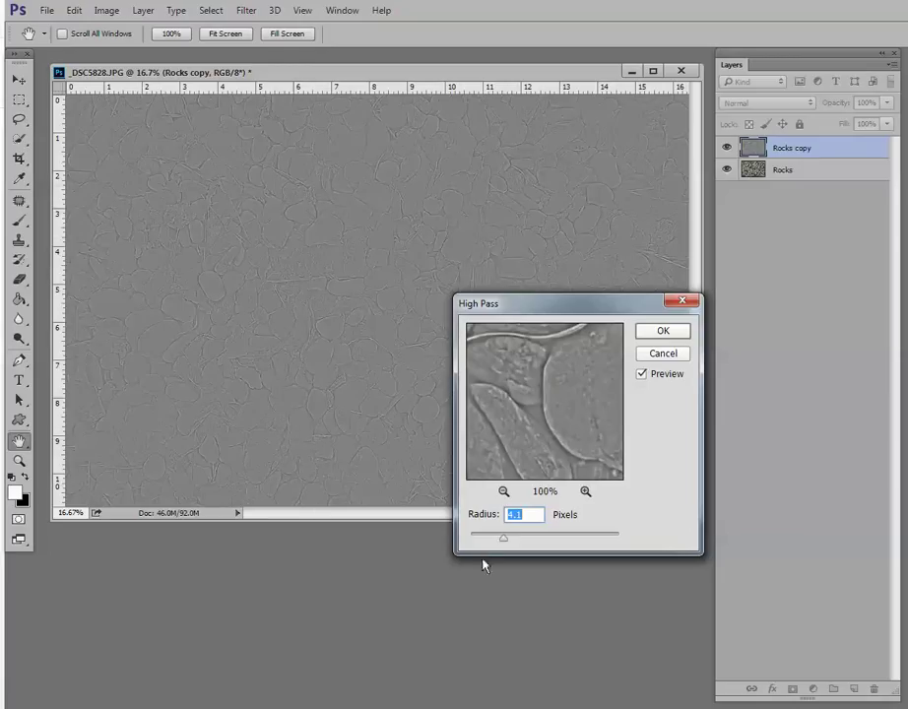
drag(562, 307, 706, 305)
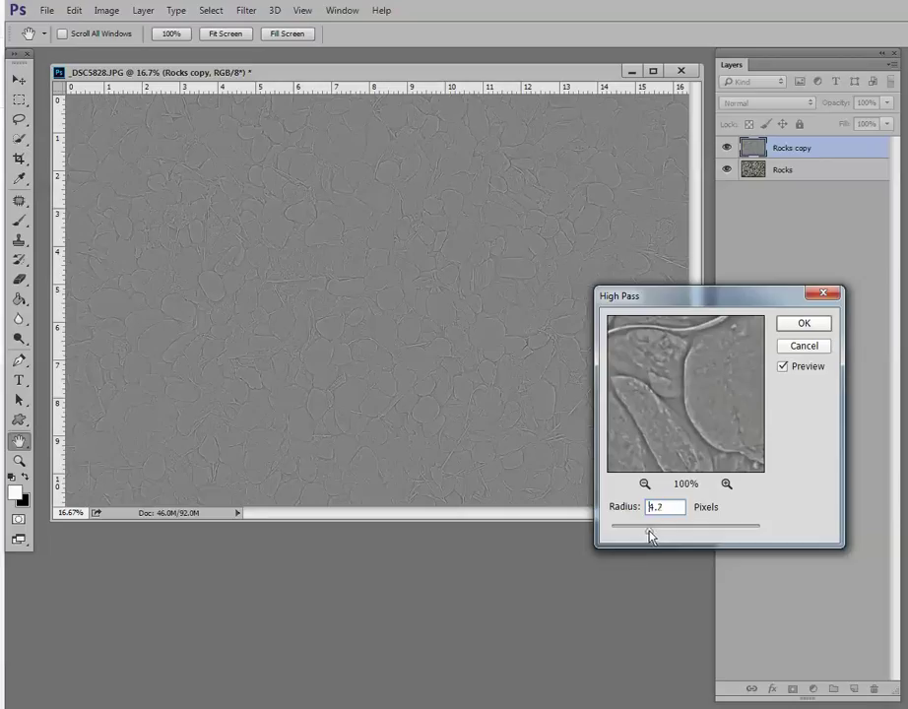
Step: Try High Pass radii between 0.1 and 6.6 pixels on the copied layer while previewing the edge detail
drag(657, 535, 614, 534)
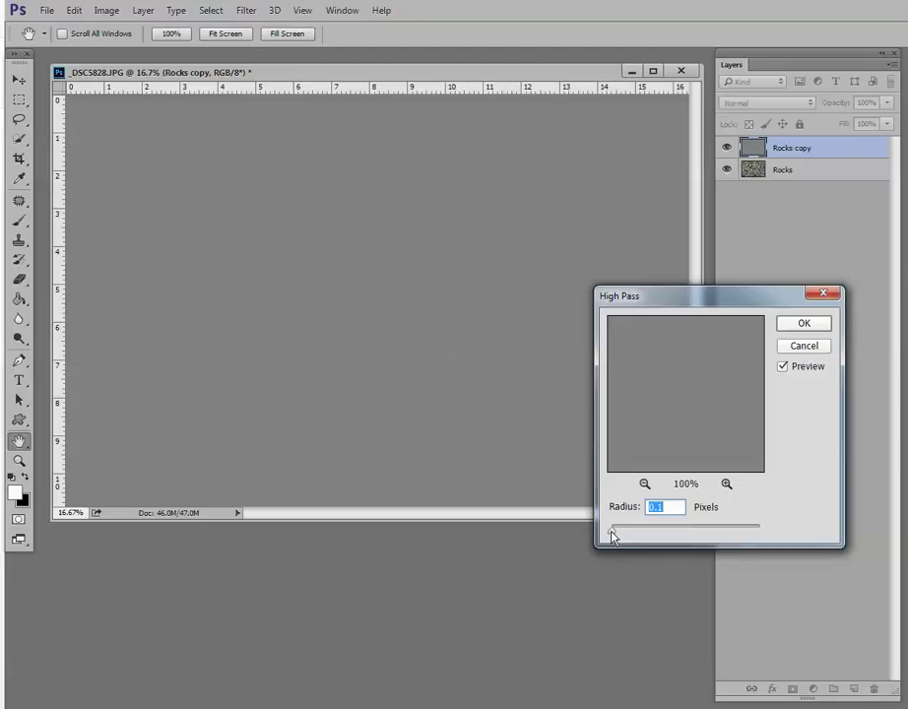
drag(612, 535, 651, 552)
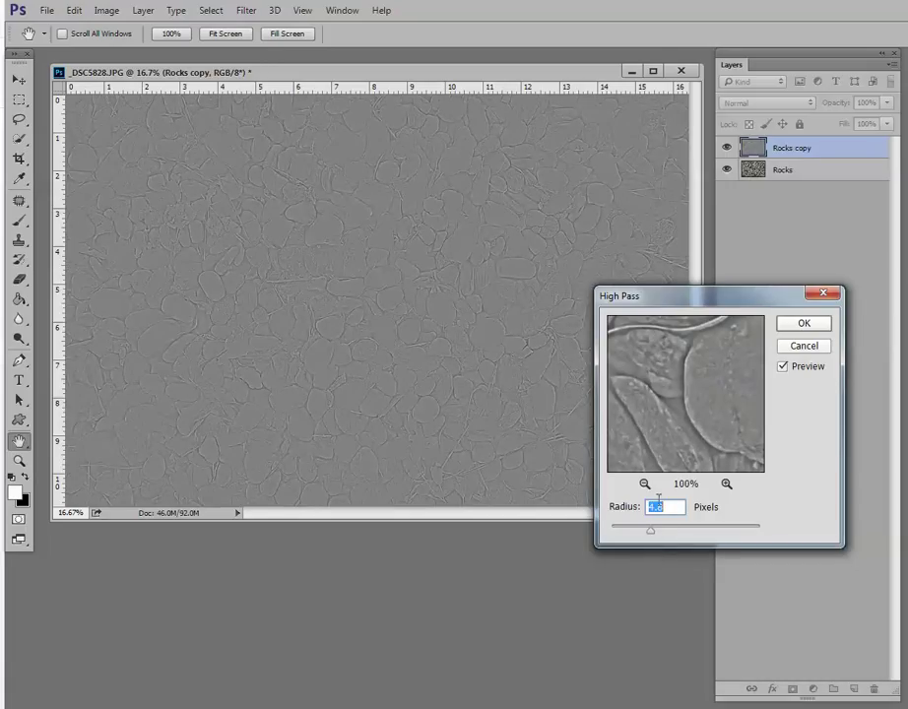
key(Up)
key(Up)
key(Down)
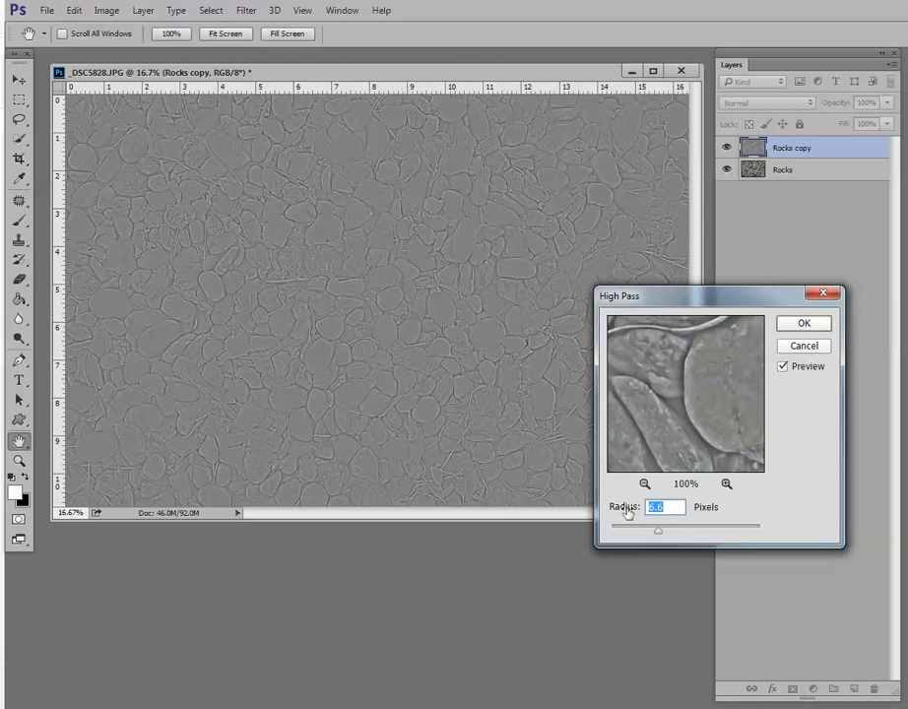
Step: Set the High Pass radius to about 9.4 pixels and apply the filter to the Rocks copy layer
mouse_move(659, 536)
mouse_down()
mouse_move(697, 537)
mouse_move(649, 537)
mouse_move(670, 537)
mouse_up()
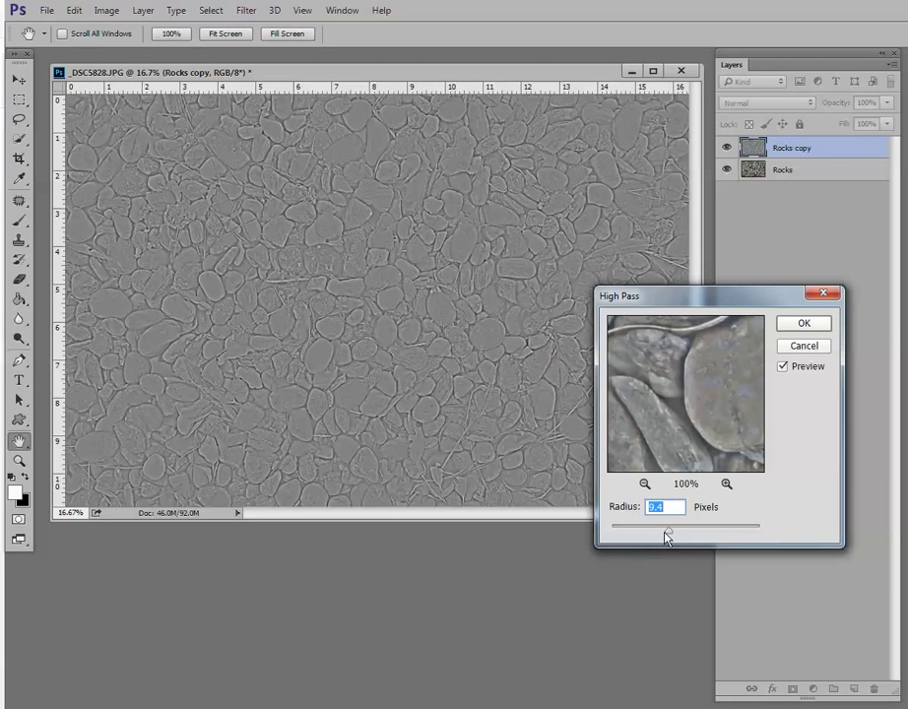
drag(665, 533, 667, 533)
click(798, 325)
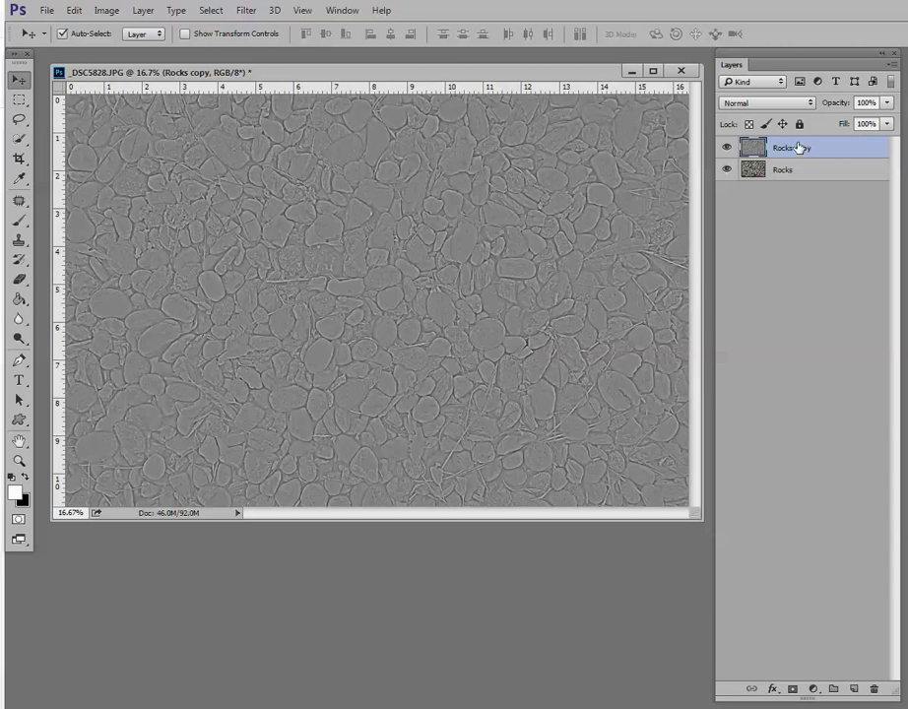
Step: Set the Rocks copy layer's blend mode to Overlay and toggle its visibility to compare the image with and without sharpening
click(764, 104)
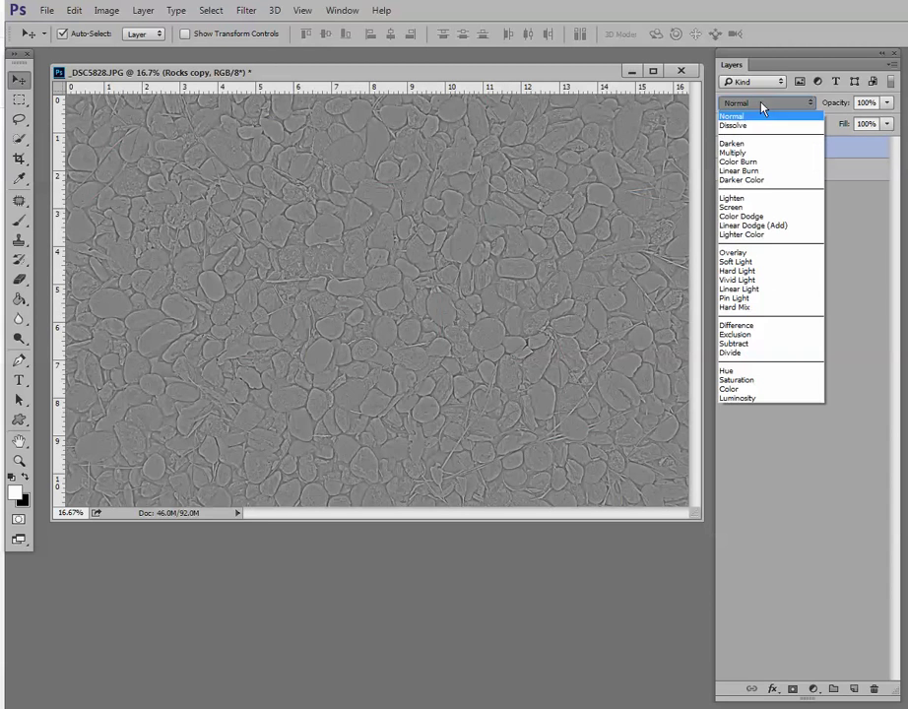
click(741, 254)
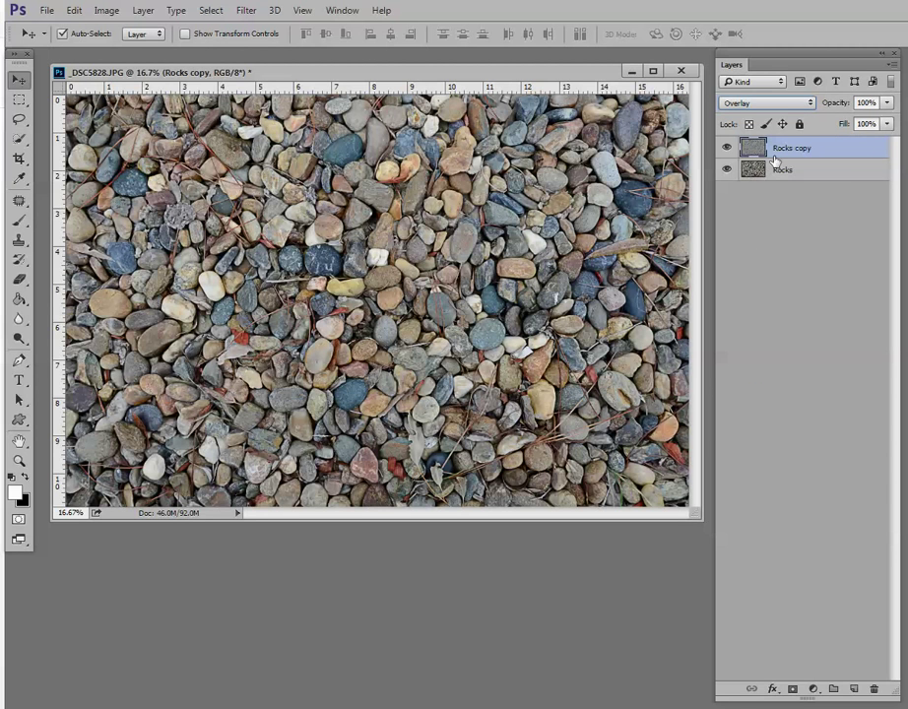
drag(701, 513, 712, 530)
click(728, 147)
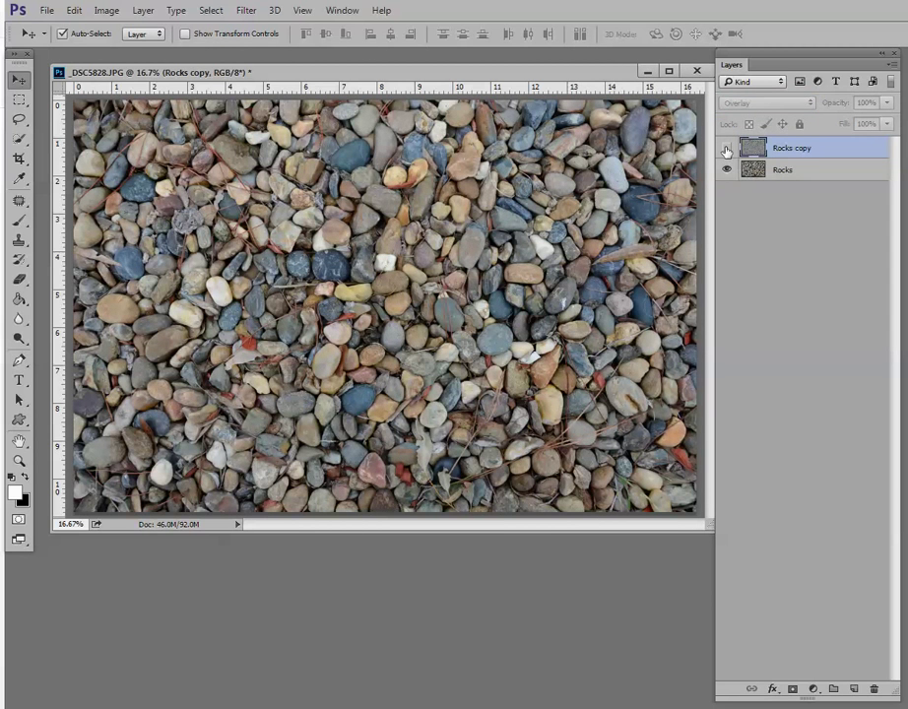
click(727, 148)
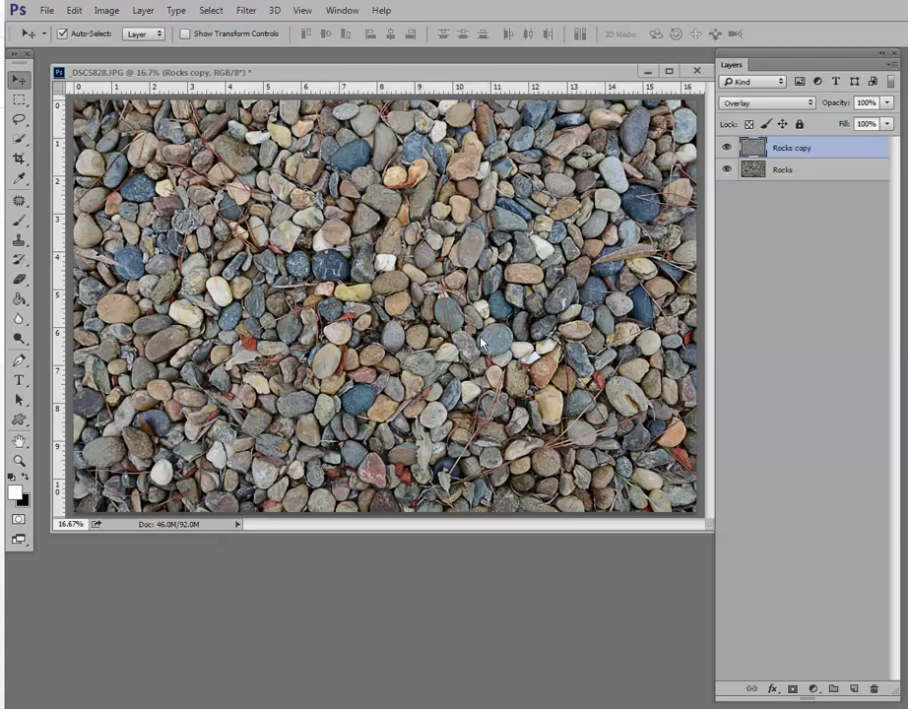
Step: Try Soft Light blending on the Rocks copy layer against Overlay, ending back on Overlay
click(763, 105)
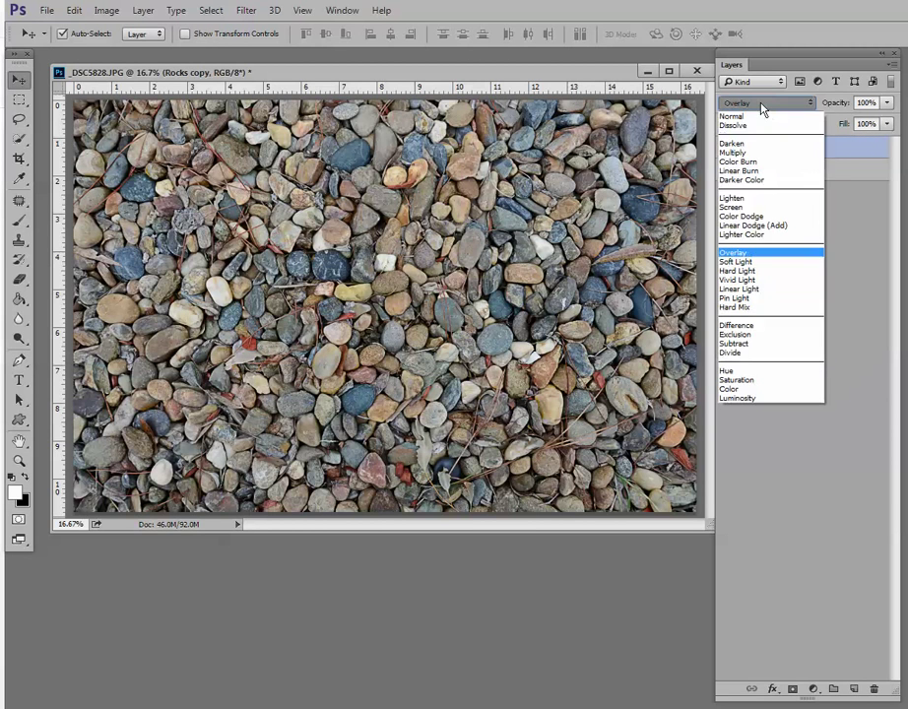
click(754, 262)
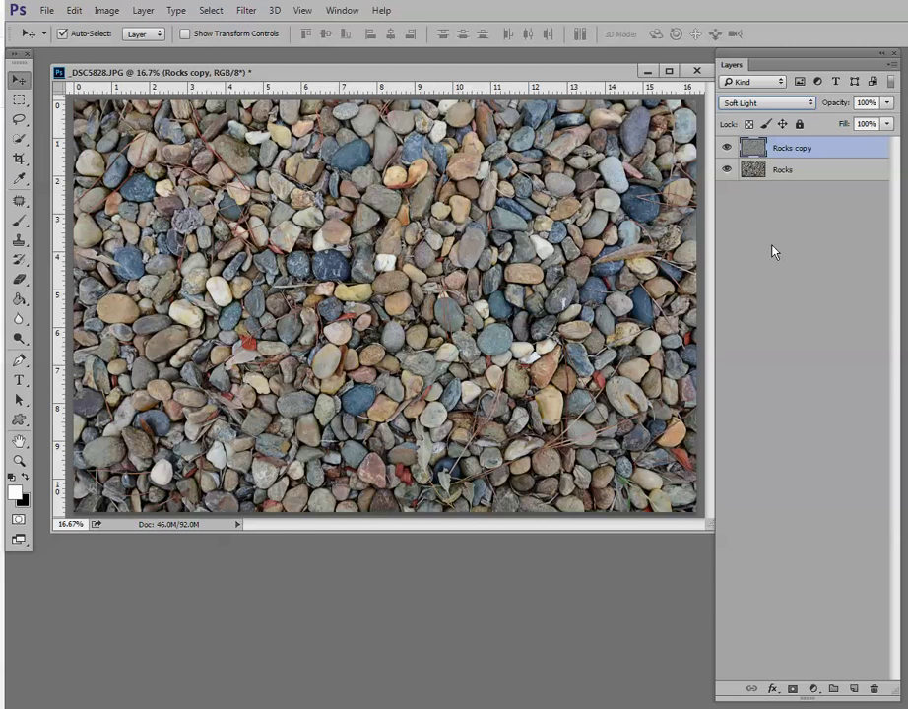
click(768, 103)
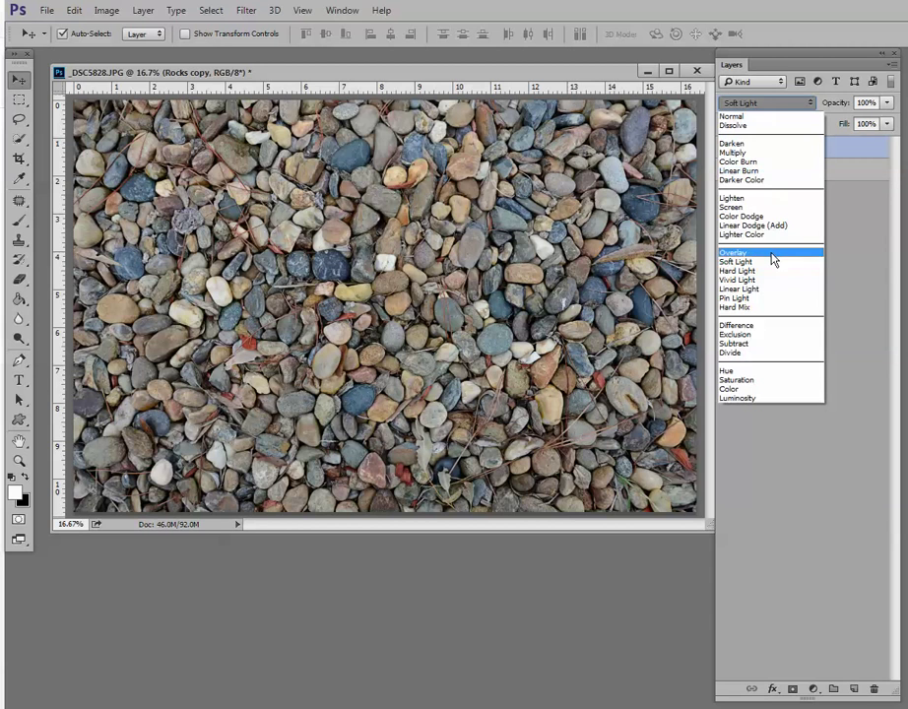
click(772, 254)
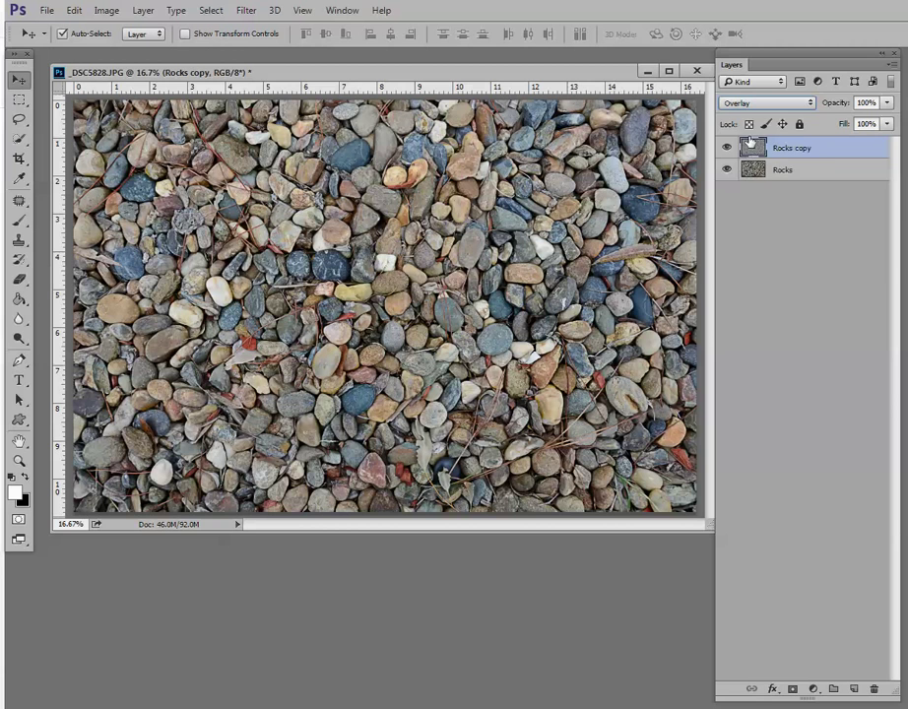
click(768, 103)
click(761, 262)
click(765, 103)
click(751, 253)
Step: Reduce the Rocks copy layer's opacity to 79% to soften the sharpening effect
click(884, 109)
drag(885, 121, 877, 123)
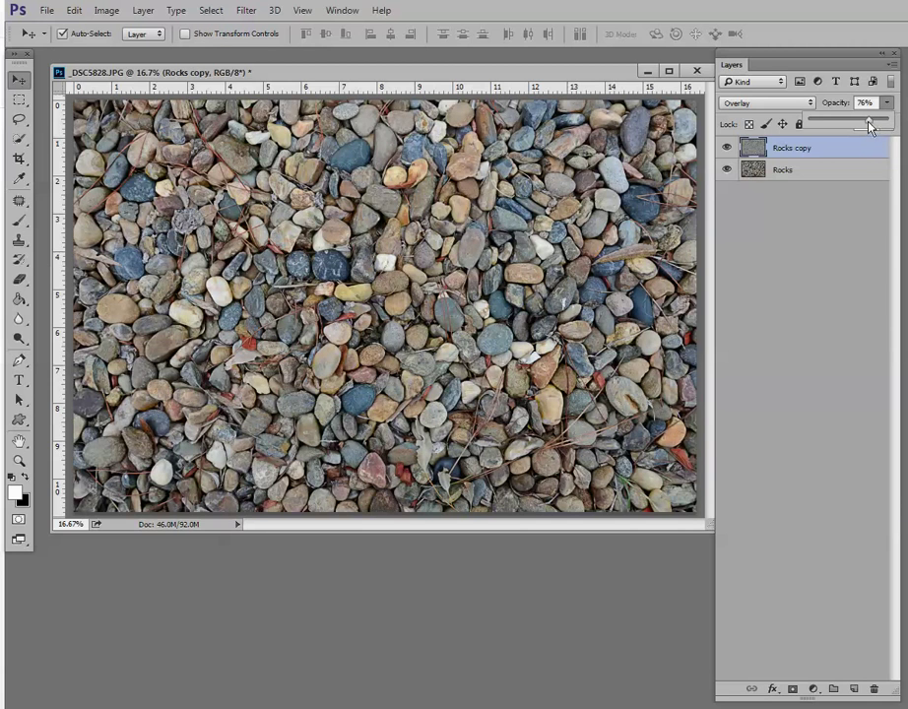
drag(870, 126, 873, 125)
key(Return)
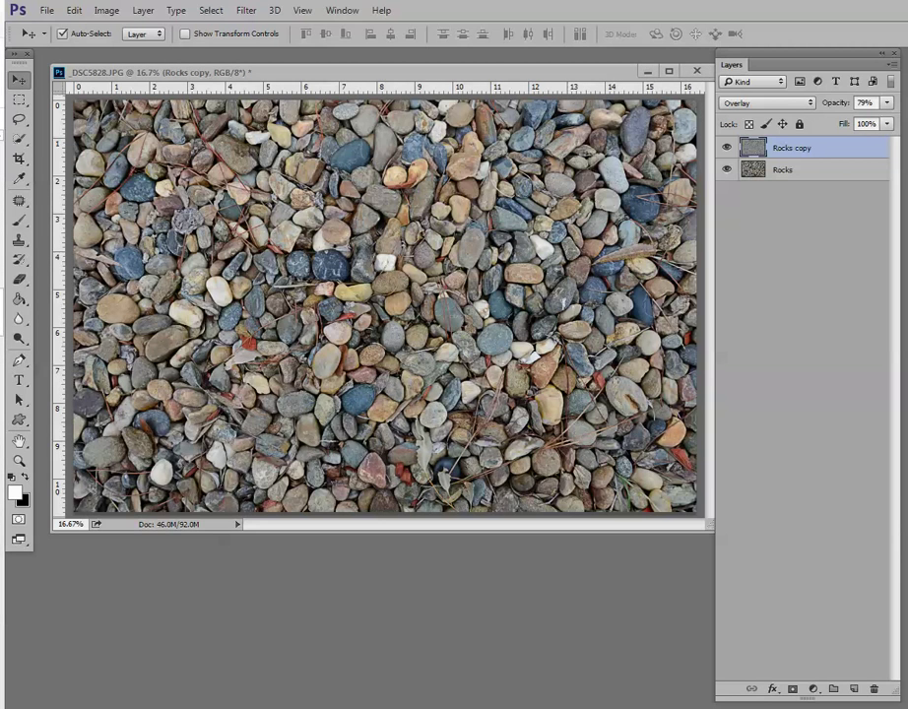